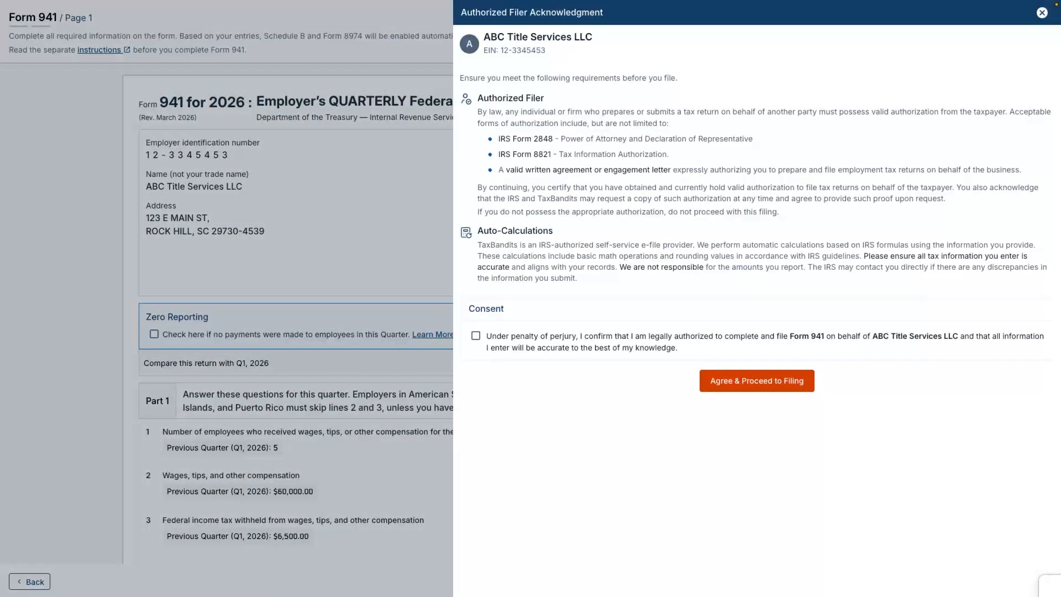
Accept the authorized filer consent for ABC Title Services LLC's Form 941 and proceed to filing.
click(476, 335)
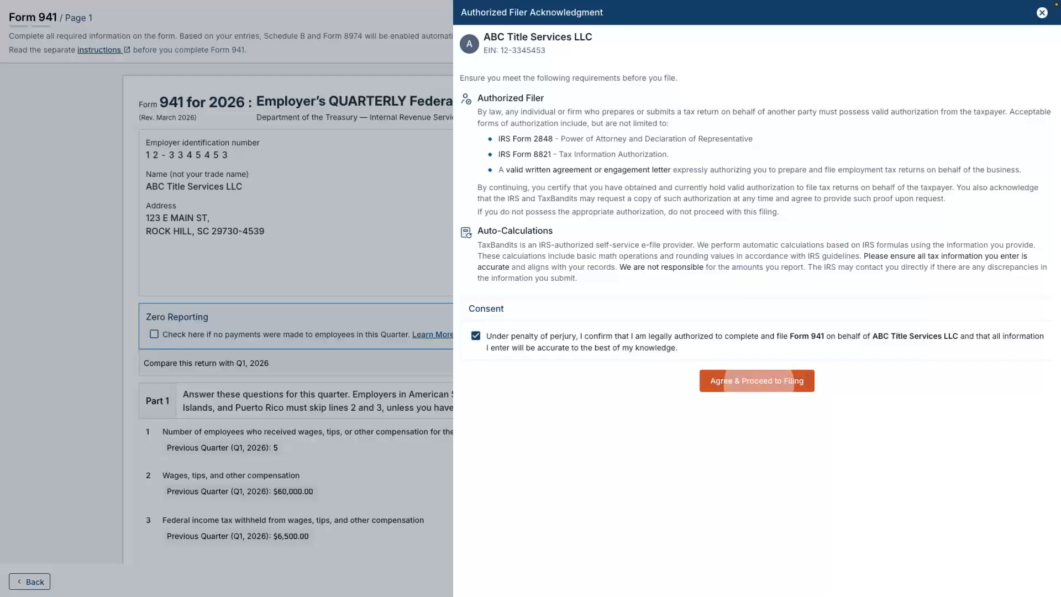
click(757, 380)
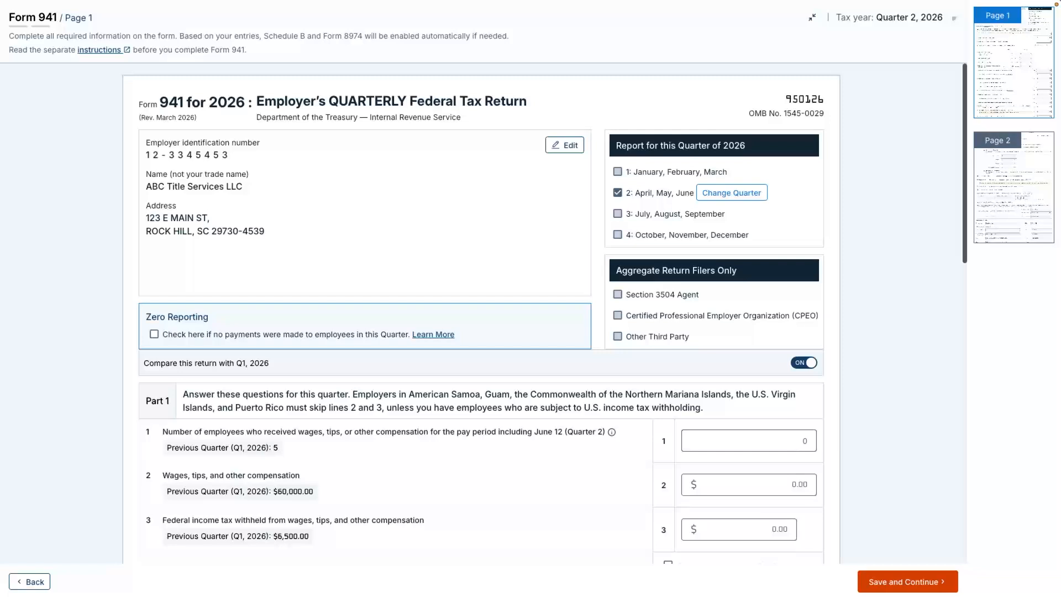
Fill in Form 941 lines 1 to 3 with 6 employees, $72,000 in wages and $7,200 in federal income tax withheld.
click(749, 441)
text(0)
click(749, 485)
text(72,000)
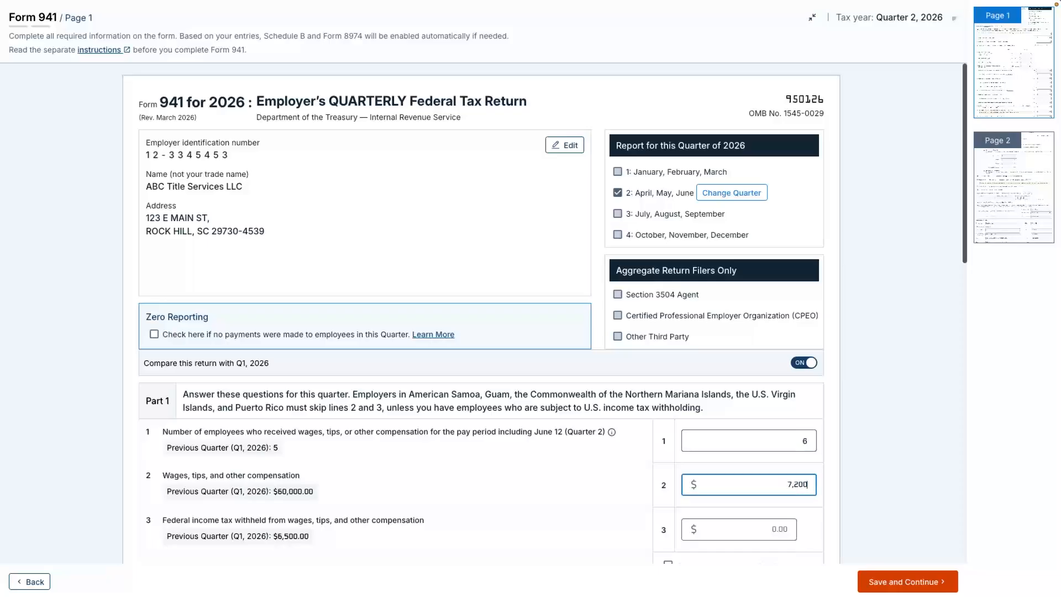
click(738, 530)
text(7200)
key(Tab)
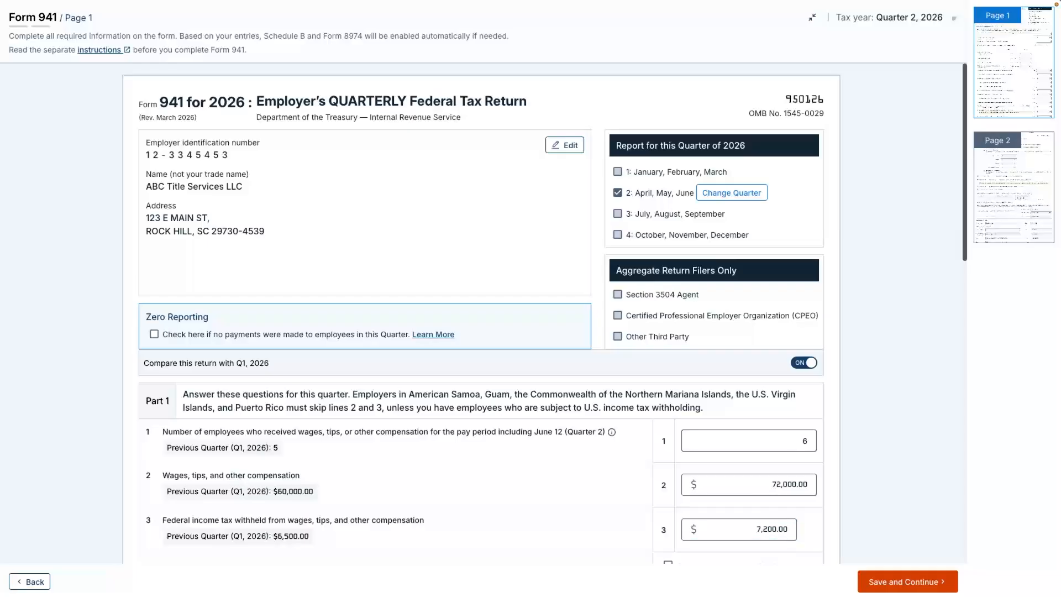
Enter $72,000 as both the taxable social security wages on line 5a and the taxable Medicare wages and tips on line 5c.
scroll(481, 315, down, 5)
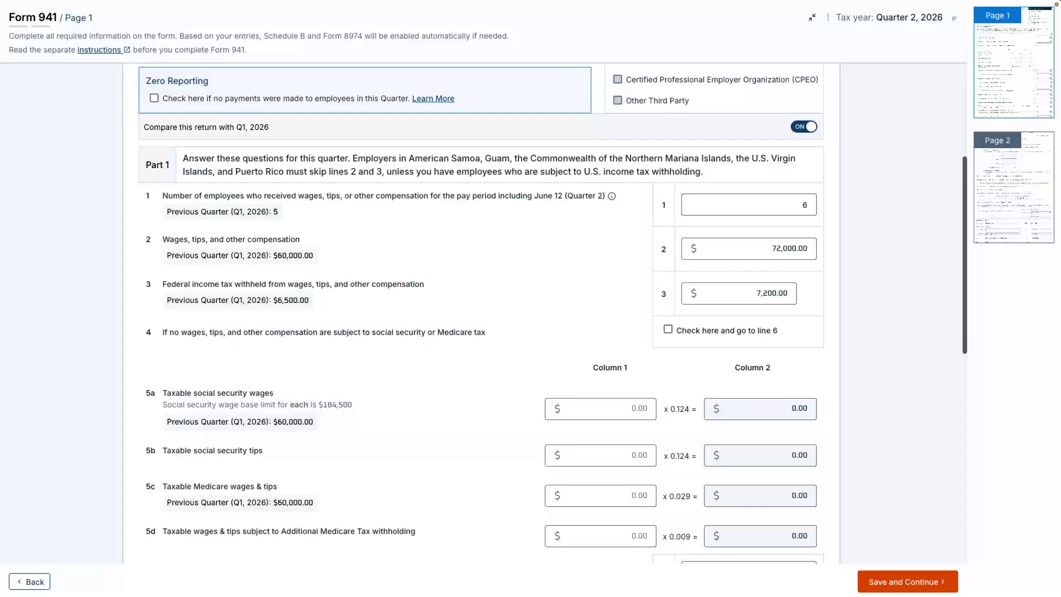
click(601, 409)
text(720000)
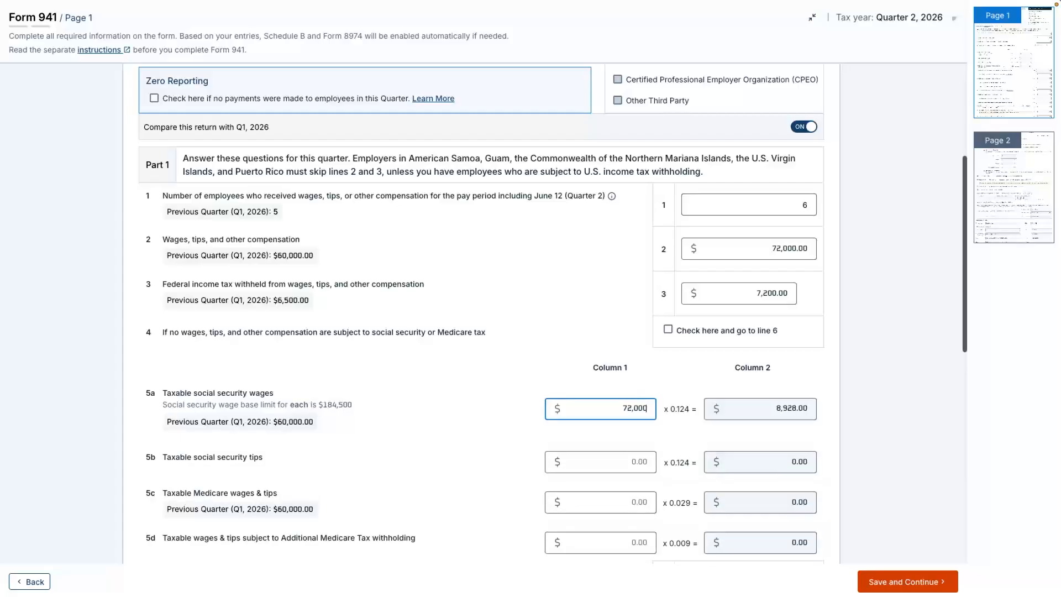
key(Tab)
scroll(480, 314, up, 1)
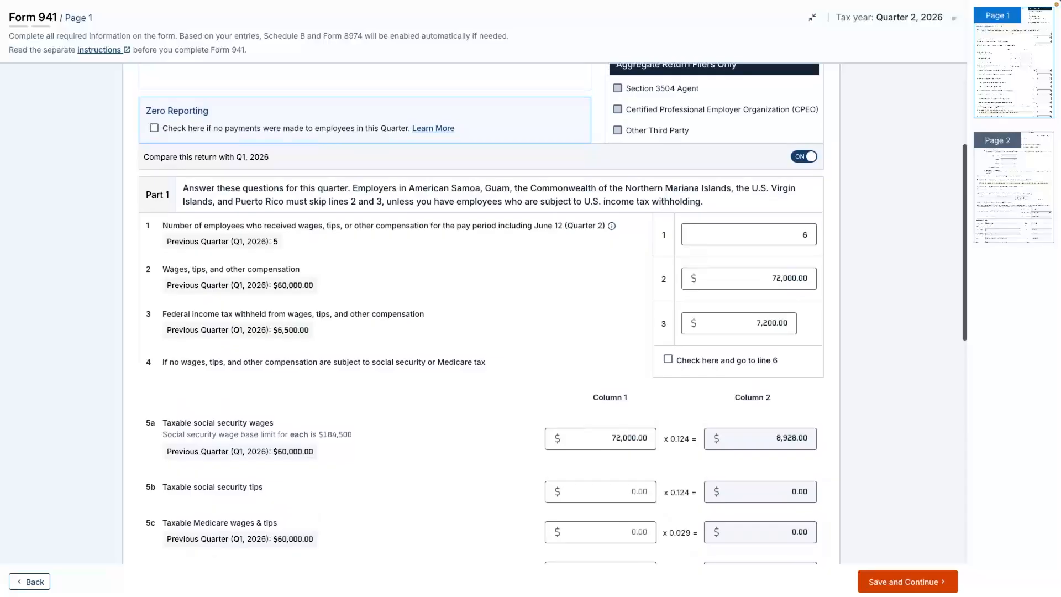
scroll(481, 314, down, 2)
key(Tab)
key(Tab)
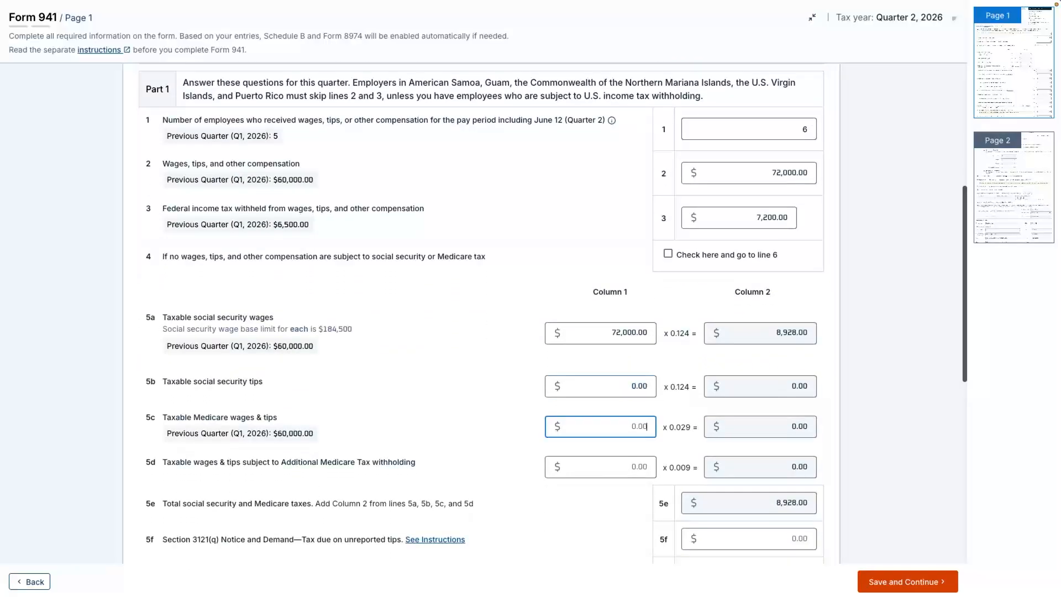
text(720000)
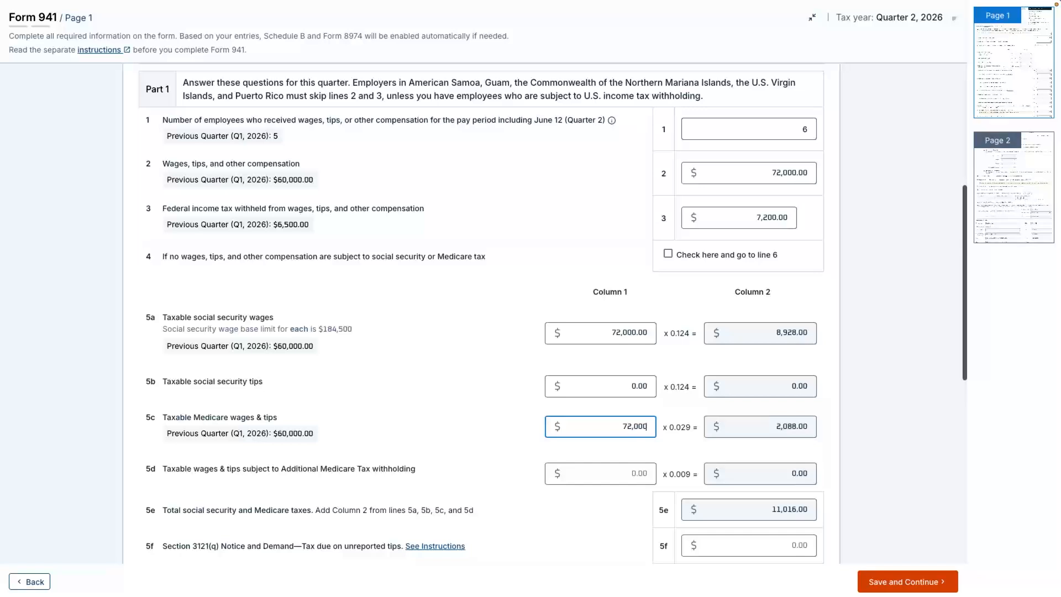
key(Tab)
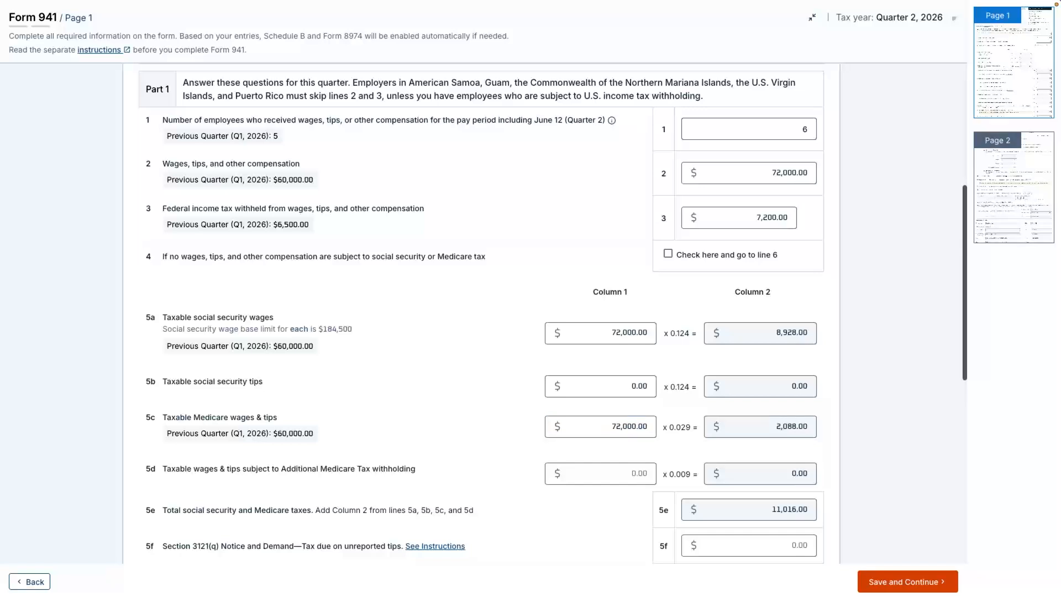
Enter total deposits of $18,215.96 on line 13 and save page 1 of the return.
scroll(481, 314, down, 5)
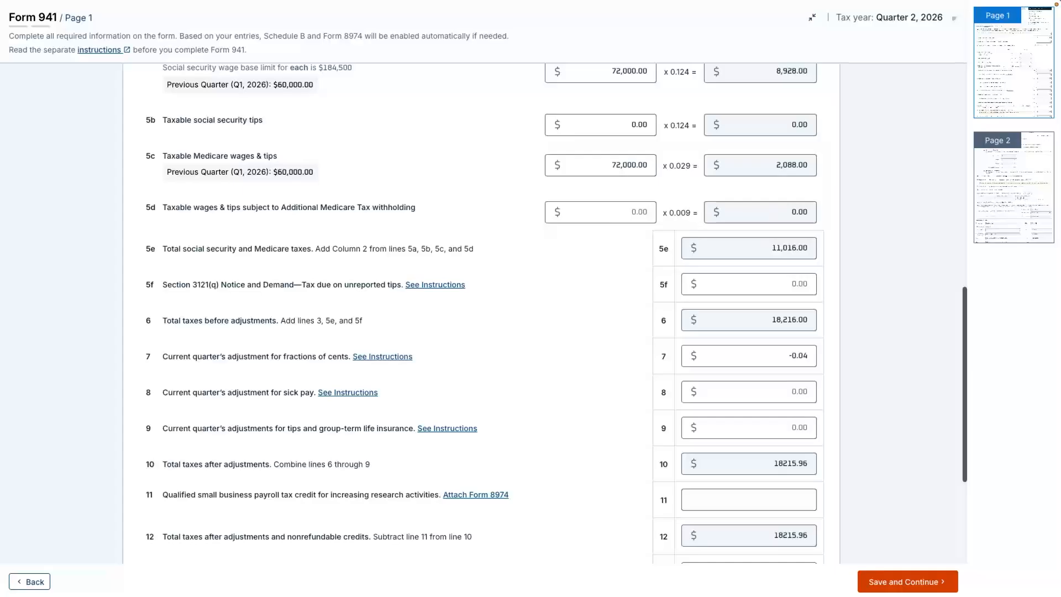
scroll(480, 310, down, 4)
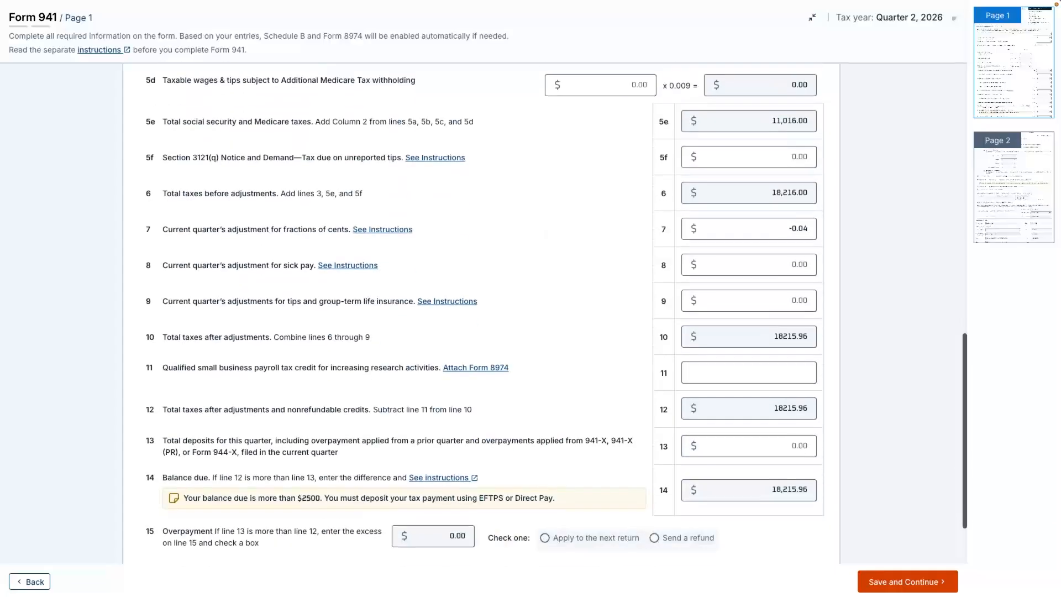
click(749, 364)
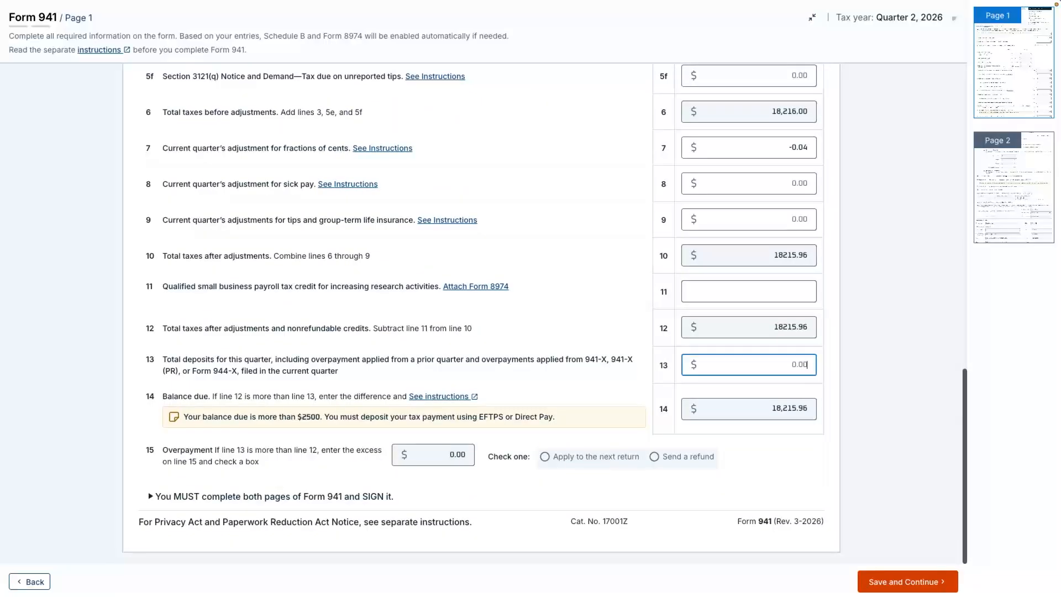
text(18,215.96)
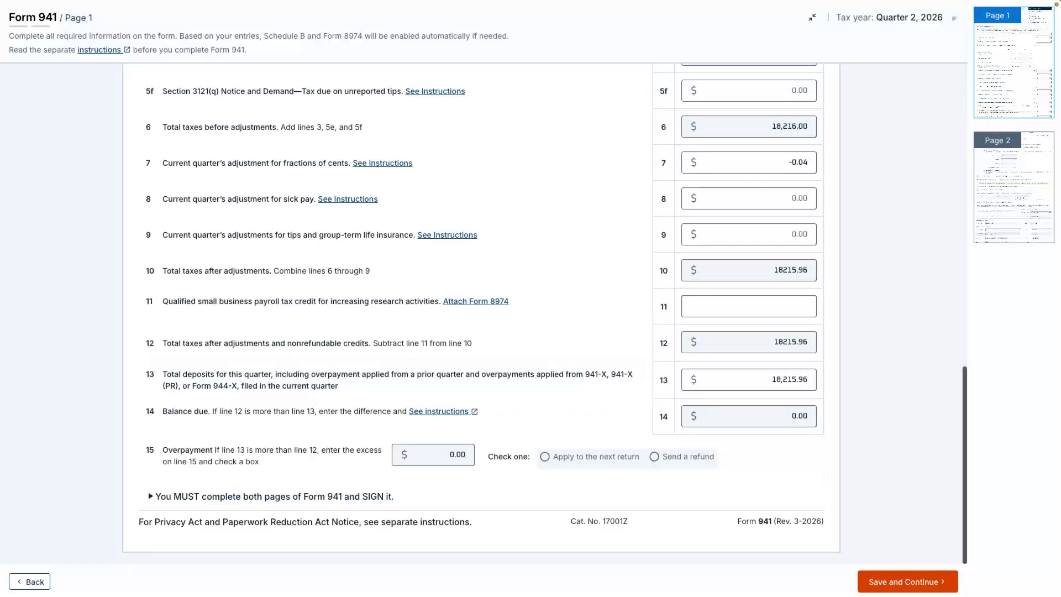
click(908, 581)
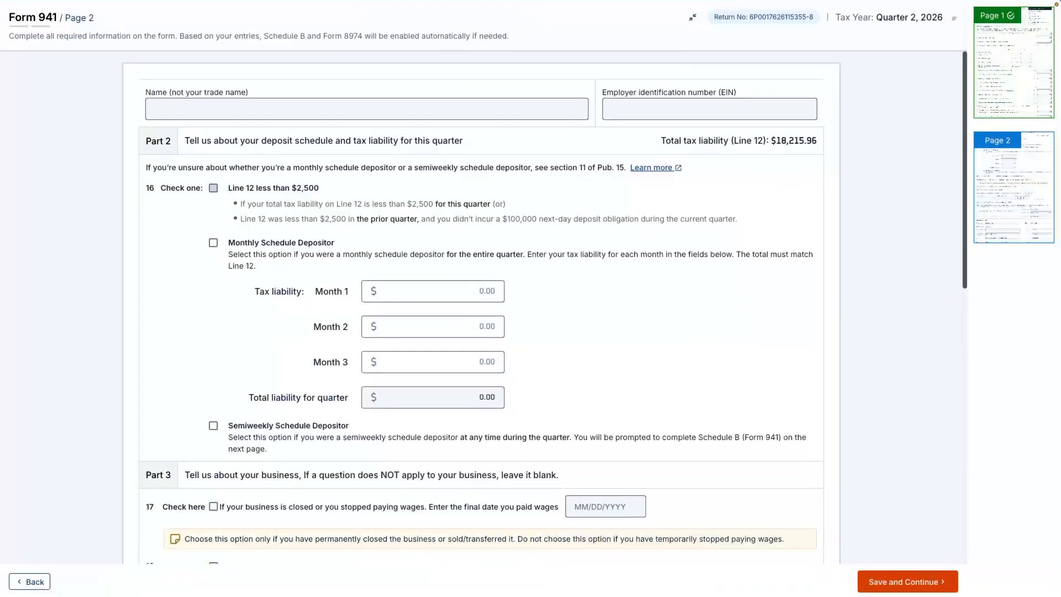
Report the monthly schedule depositor's tax liability as $5,875.42 for month 1, $6,120.28 for month 2 and $6,220.26 for month 3.
click(433, 291)
text(5)
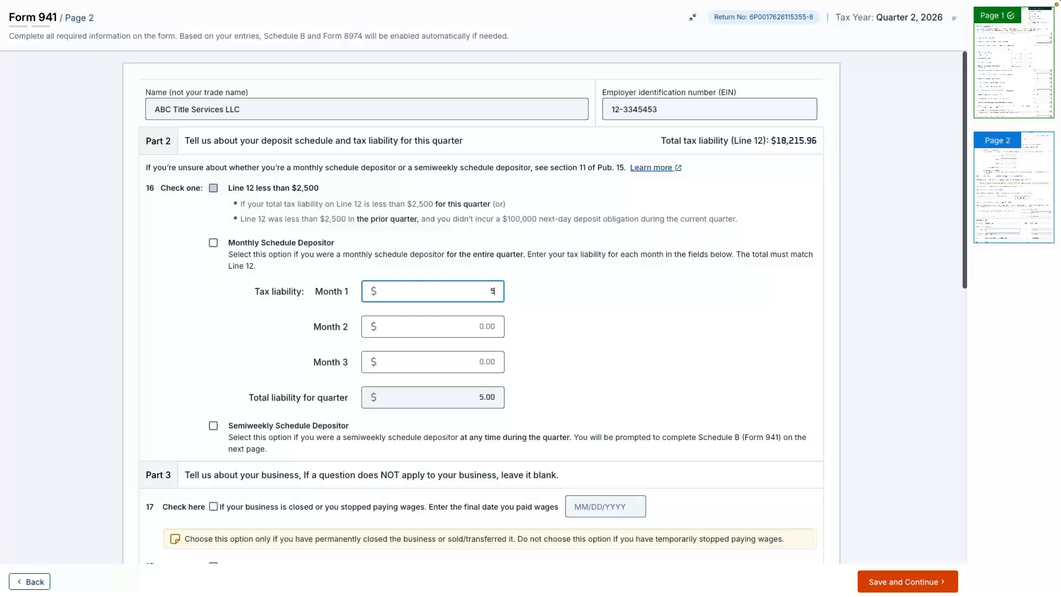
text(,875.42)
key(Tab)
text(6)
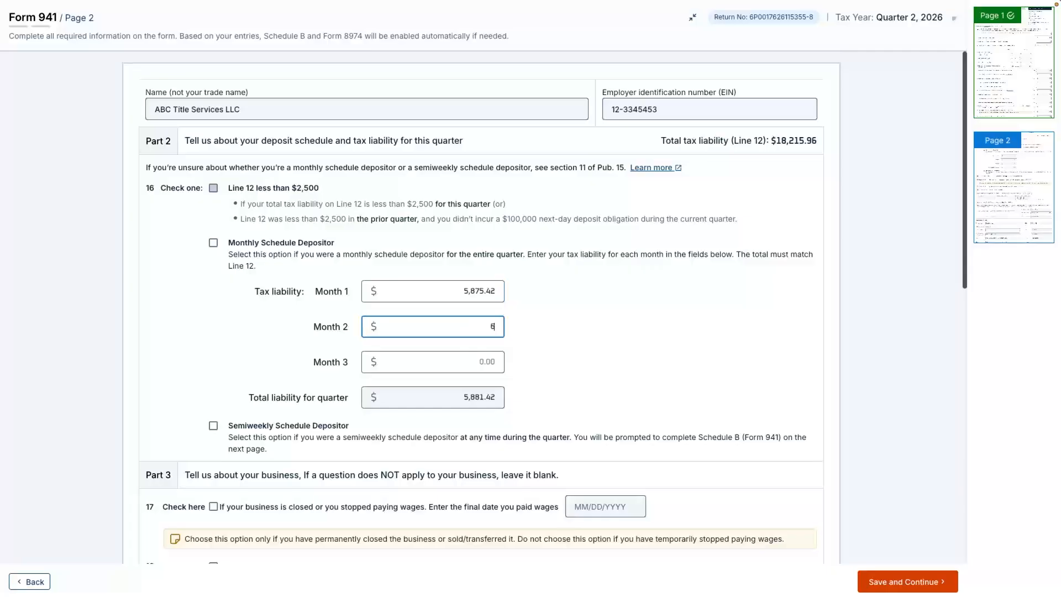
text(,120.28)
key(Tab)
text(6,22)
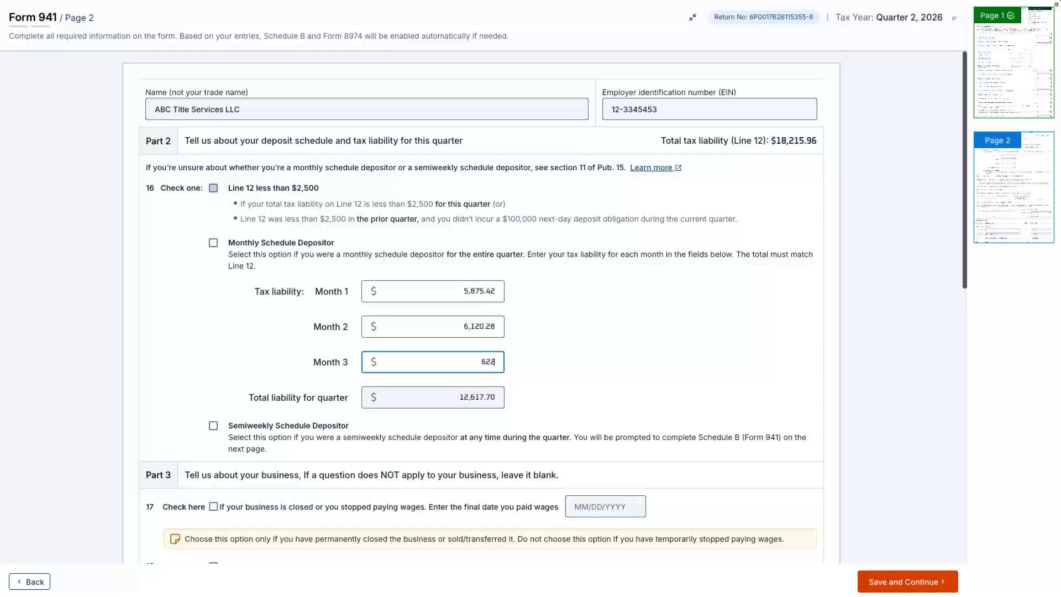
text(0.26)
key(Tab)
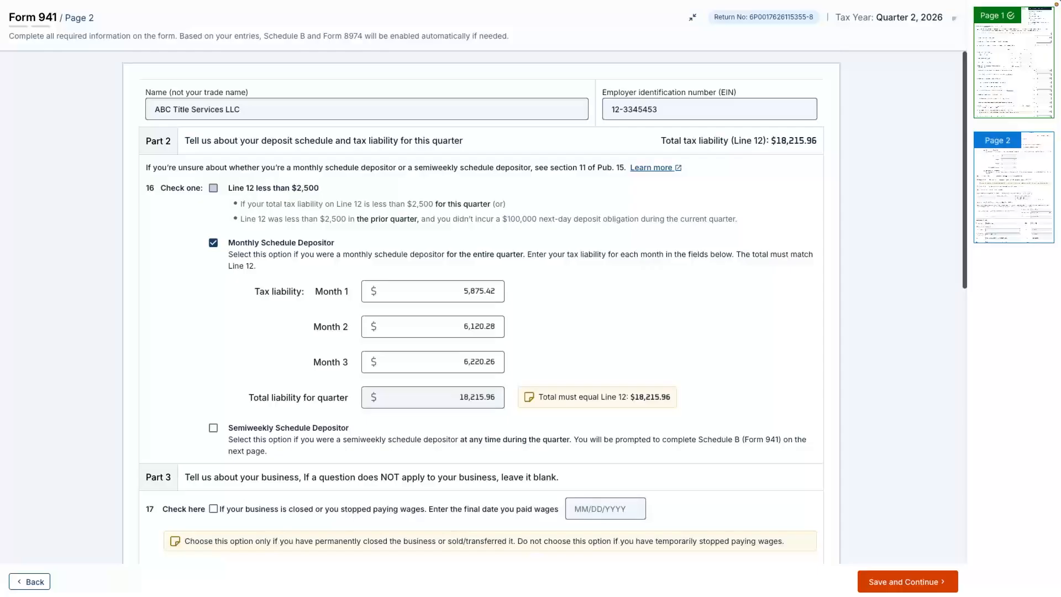
Review and save page 2, and continue through the return summary and audit to the signature stage.
scroll(546, 302, down, 5)
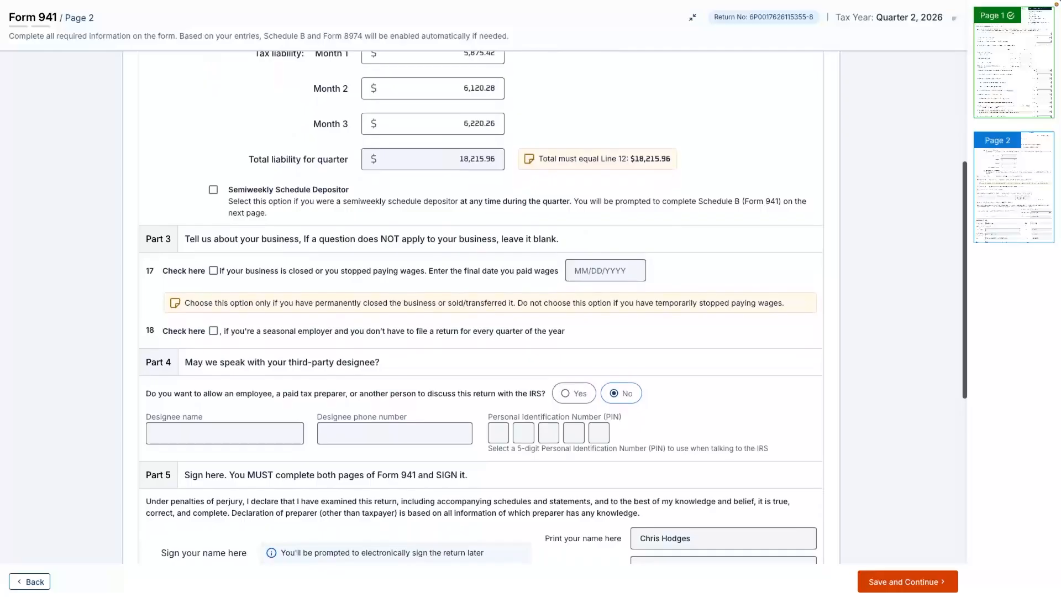
scroll(480, 307, down, 6)
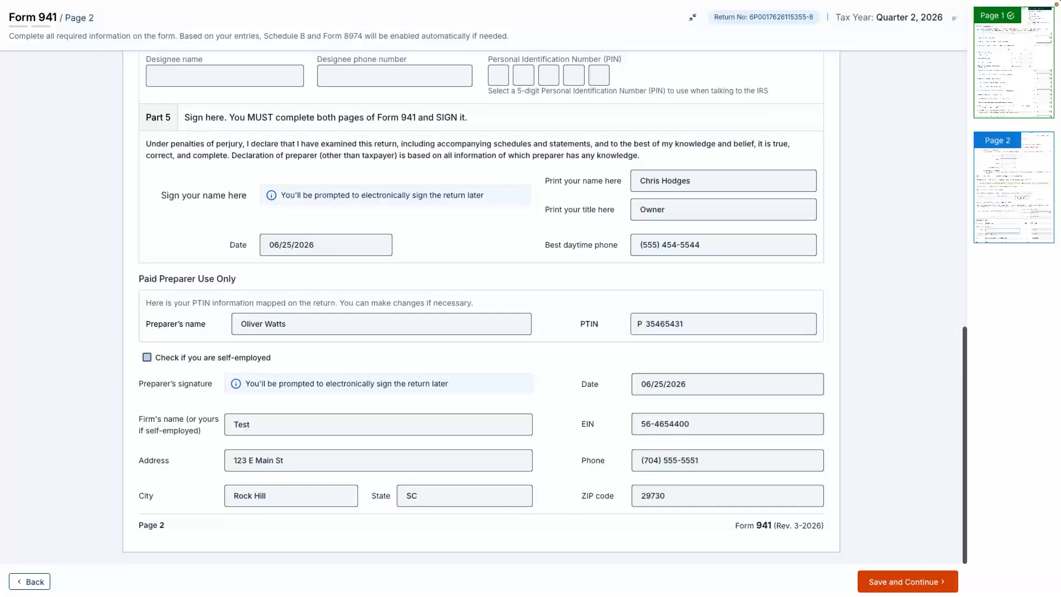
click(938, 583)
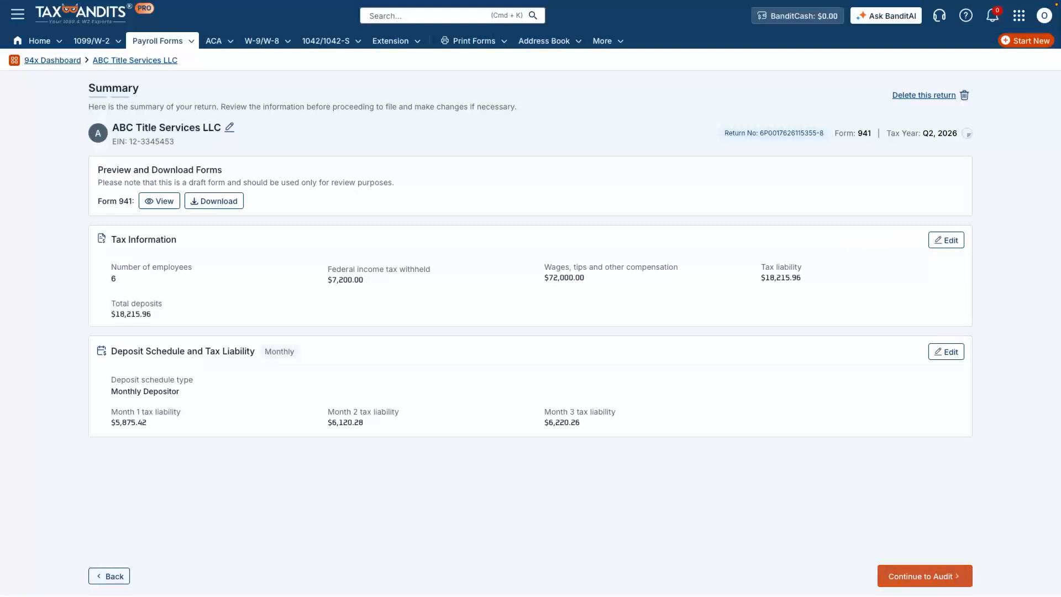
click(925, 576)
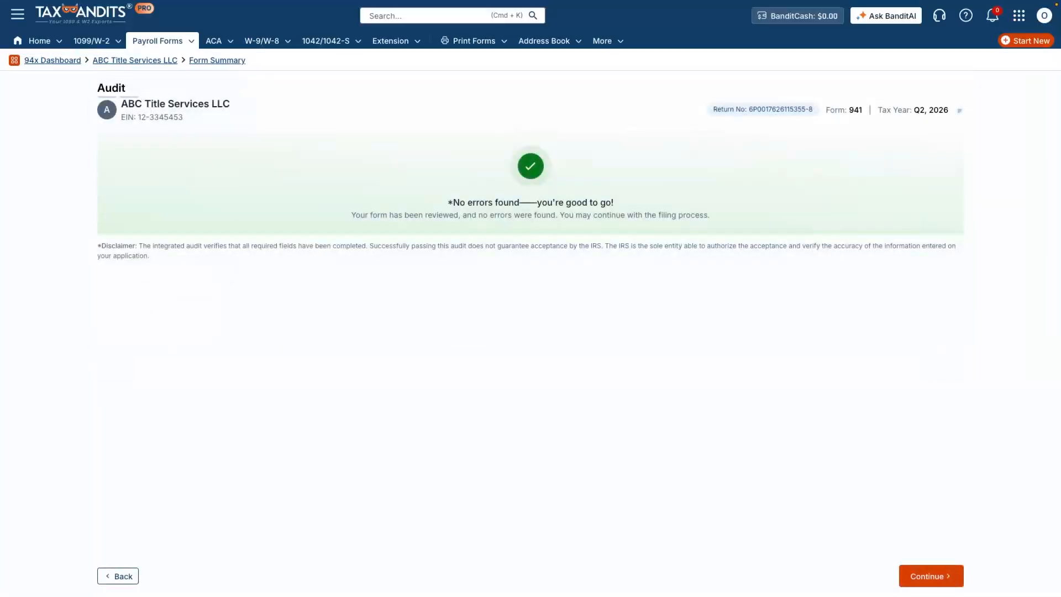
click(931, 575)
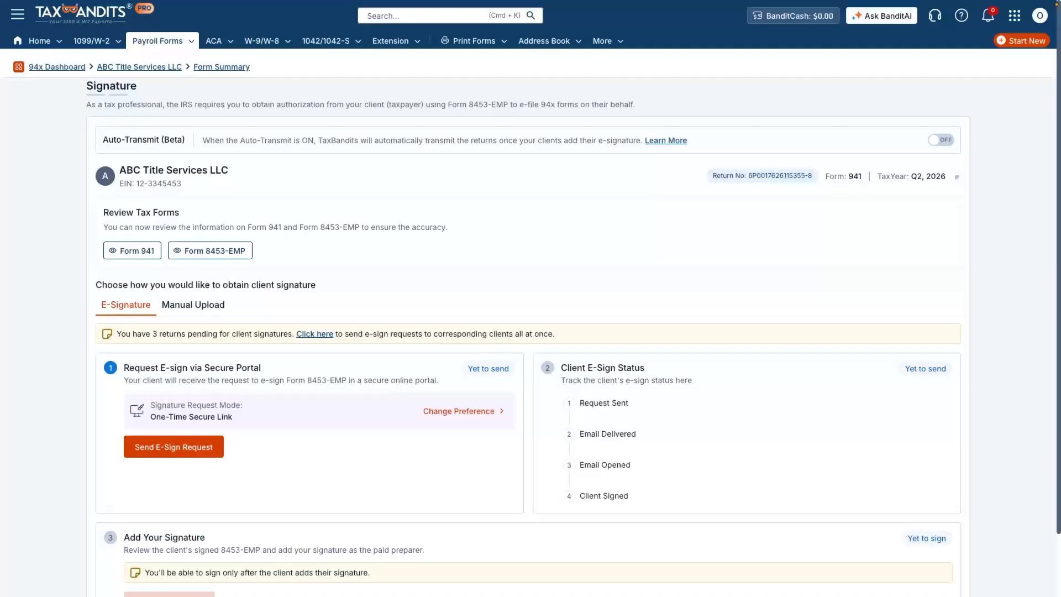
Send the Form 8453-EMP e-sign request to the client's email address and refresh the client e-sign status.
click(173, 446)
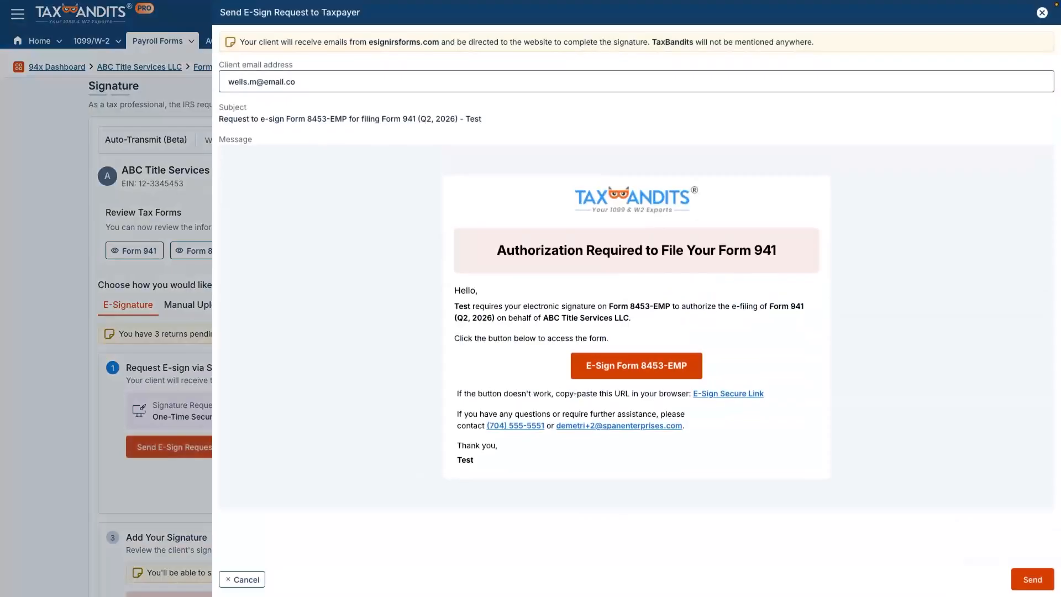
click(296, 81)
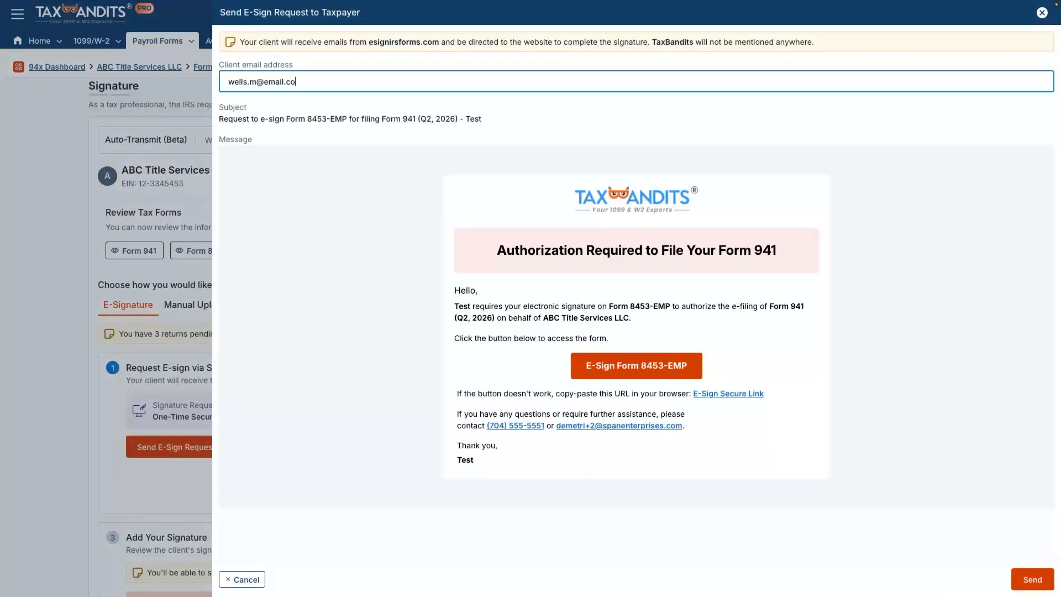
click(1032, 579)
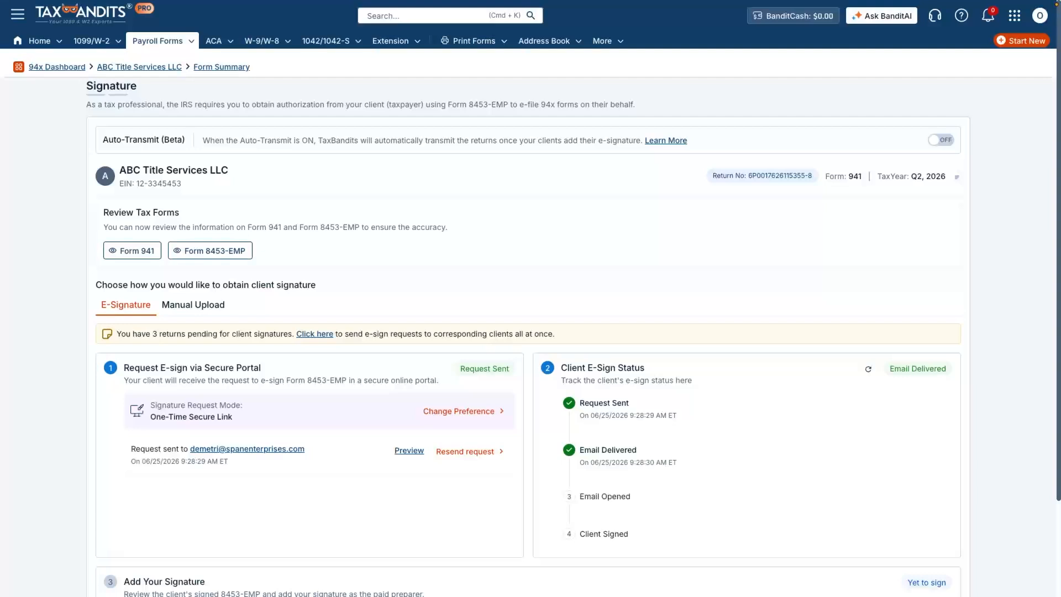
click(868, 369)
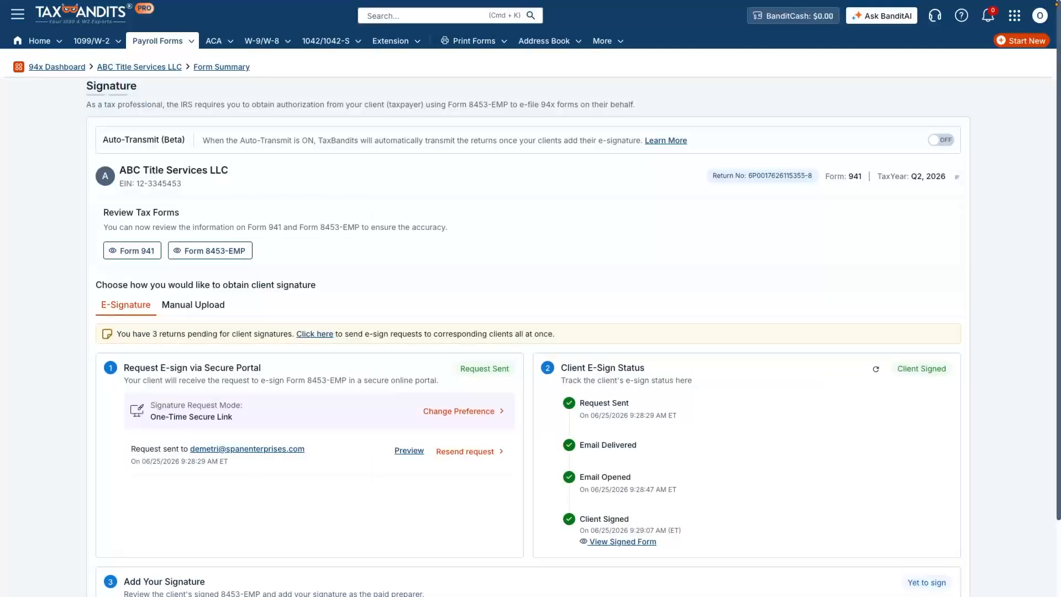
E-sign Form 8453-EMP as the paid preparer with the typed signature, agreeing to its electronic use, and save the form.
scroll(169, 531, down, 2)
click(166, 532)
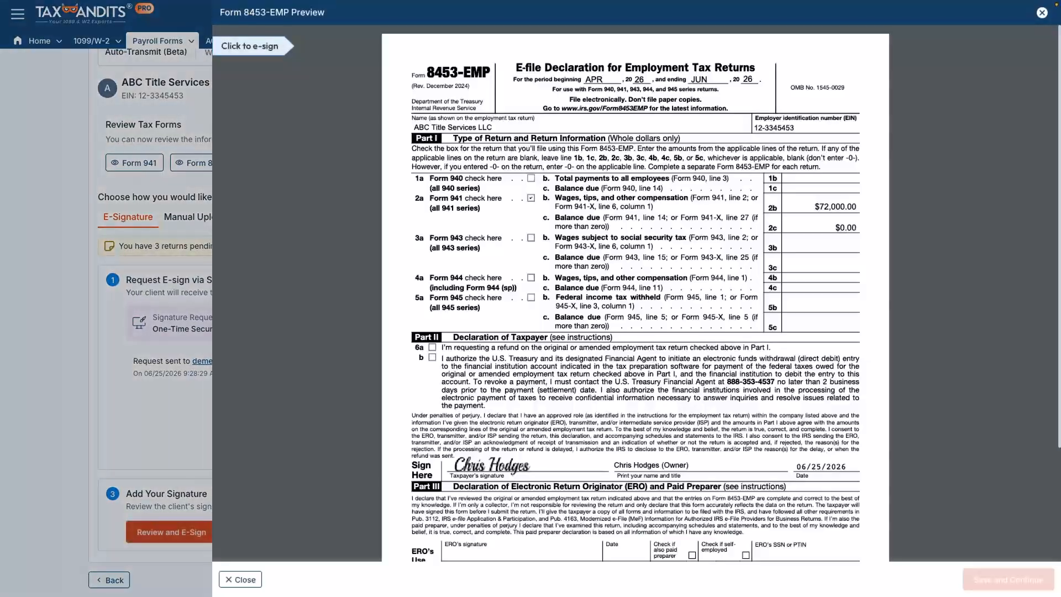
scroll(635, 293, down, 3)
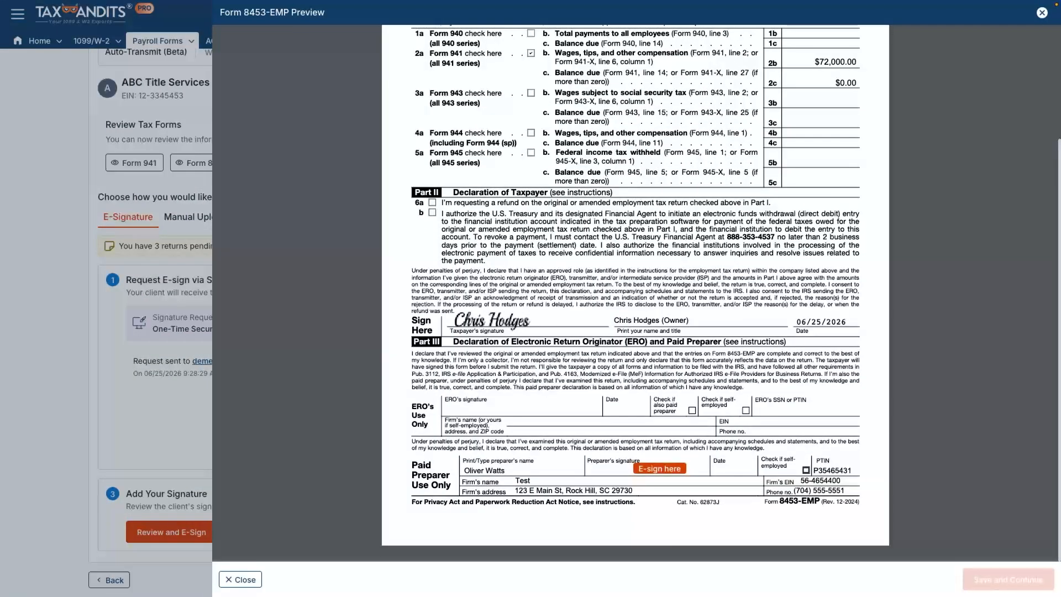
click(659, 469)
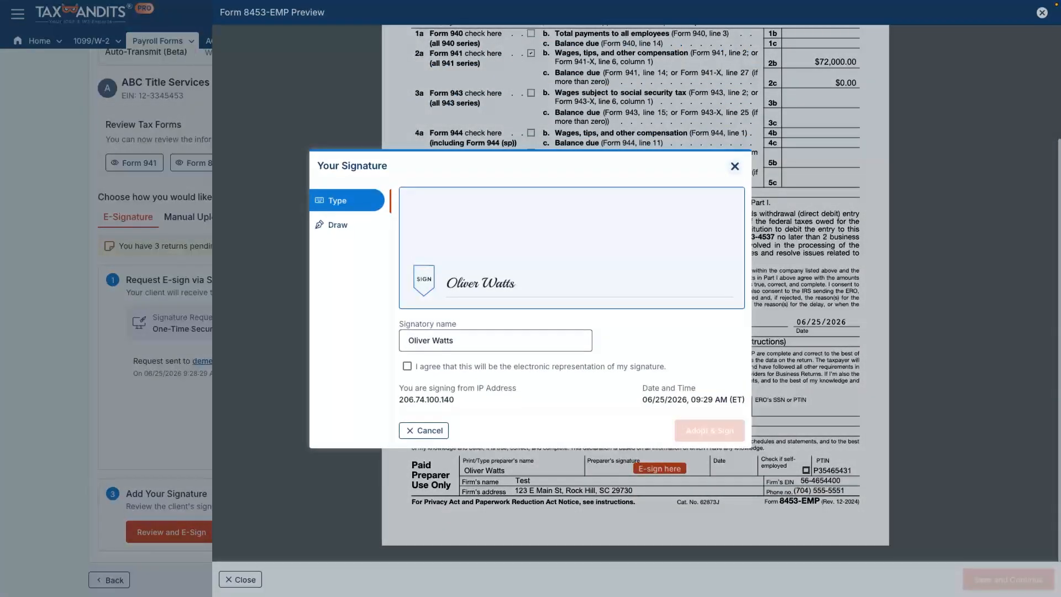
click(407, 366)
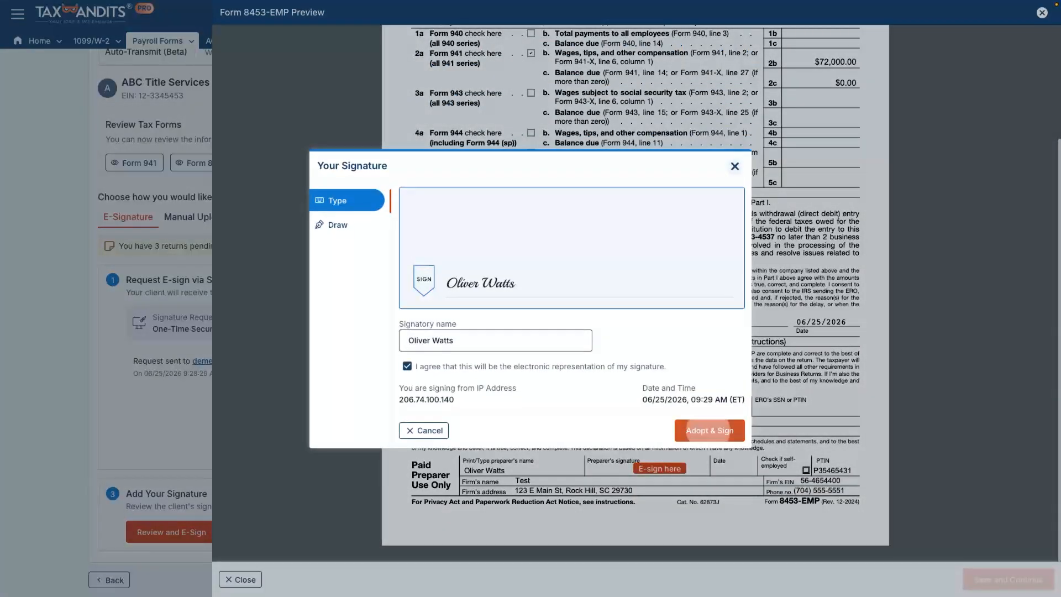
click(709, 430)
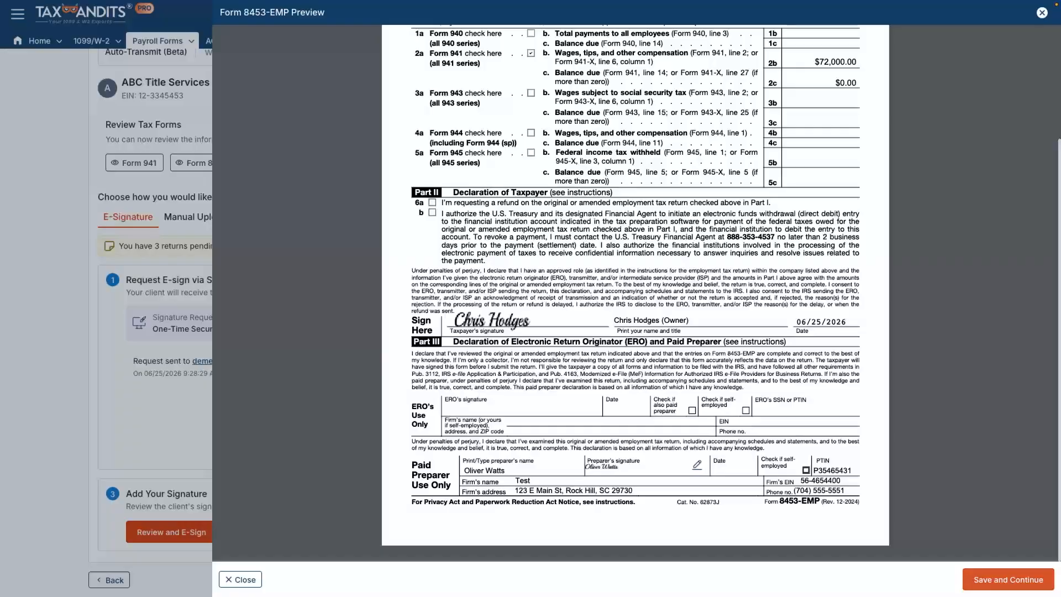
click(1008, 579)
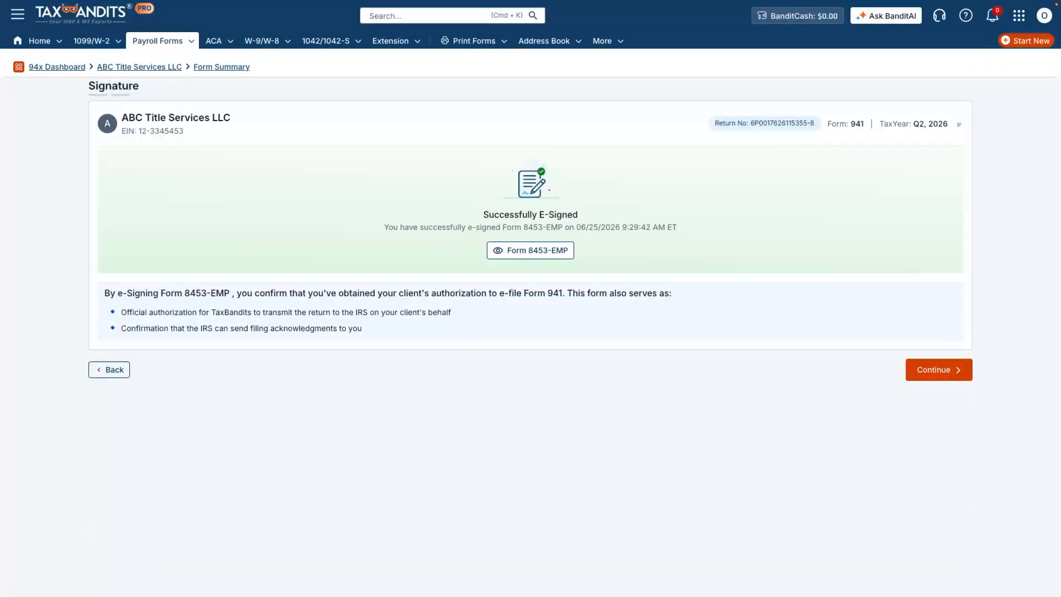
Continue with the Form 941 (4 Quarters) + Form 940 bundle and proceed from the return summary to complete the filing.
click(939, 370)
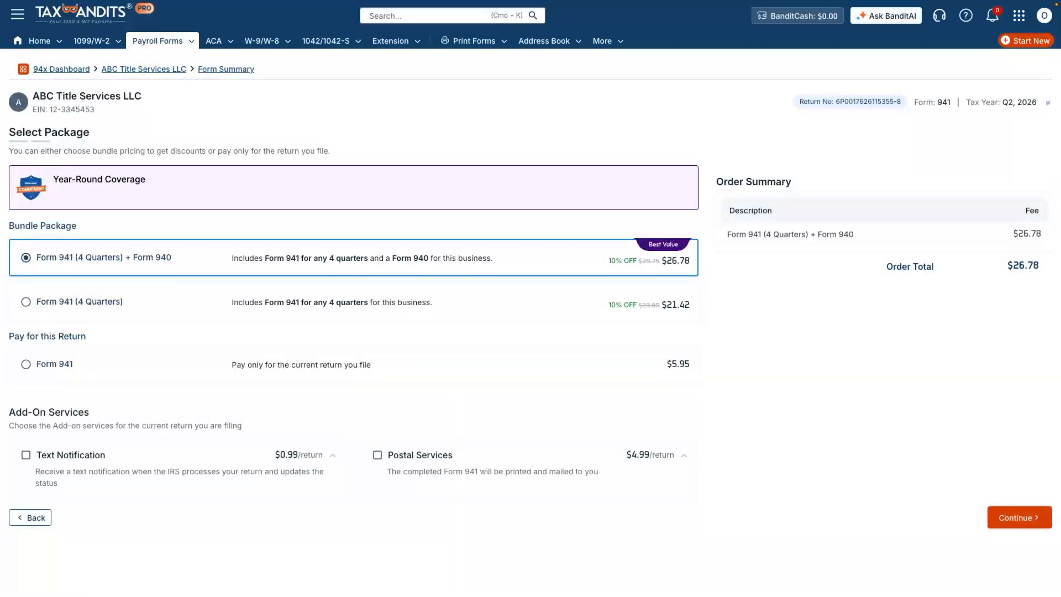
click(1020, 517)
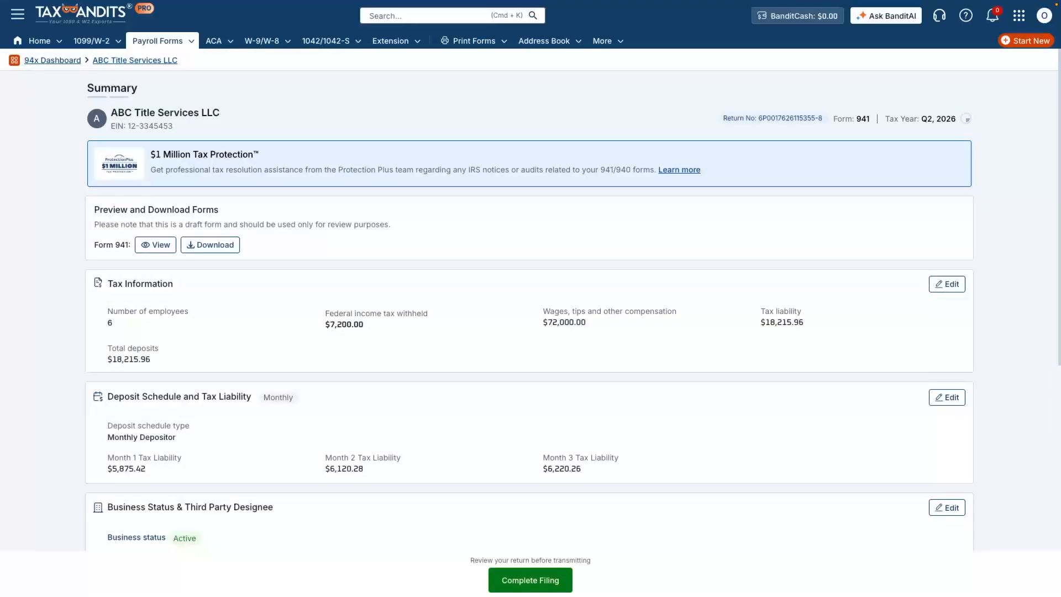
click(531, 580)
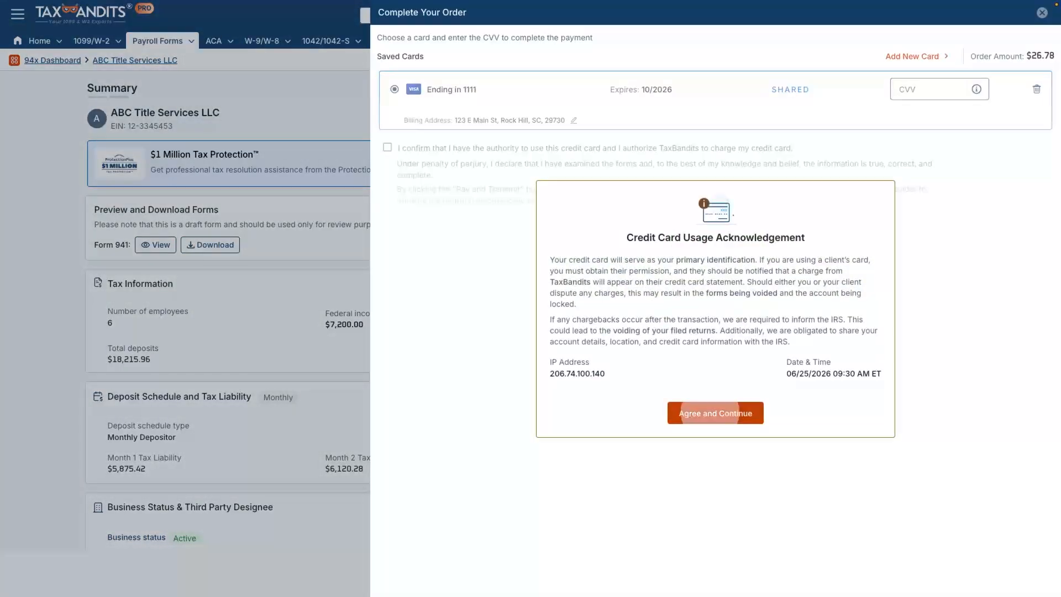
Accept the credit card usage acknowledgement, authorize the charge, enter the saved card's CVV, and pay and transmit the return.
click(710, 413)
click(388, 147)
click(934, 89)
text(•••)
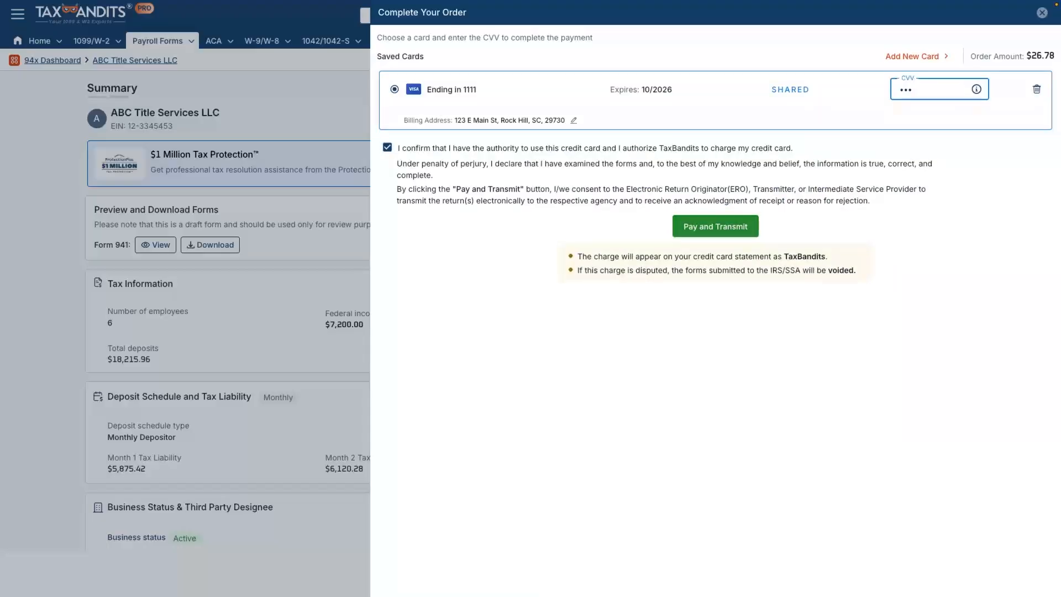
click(715, 227)
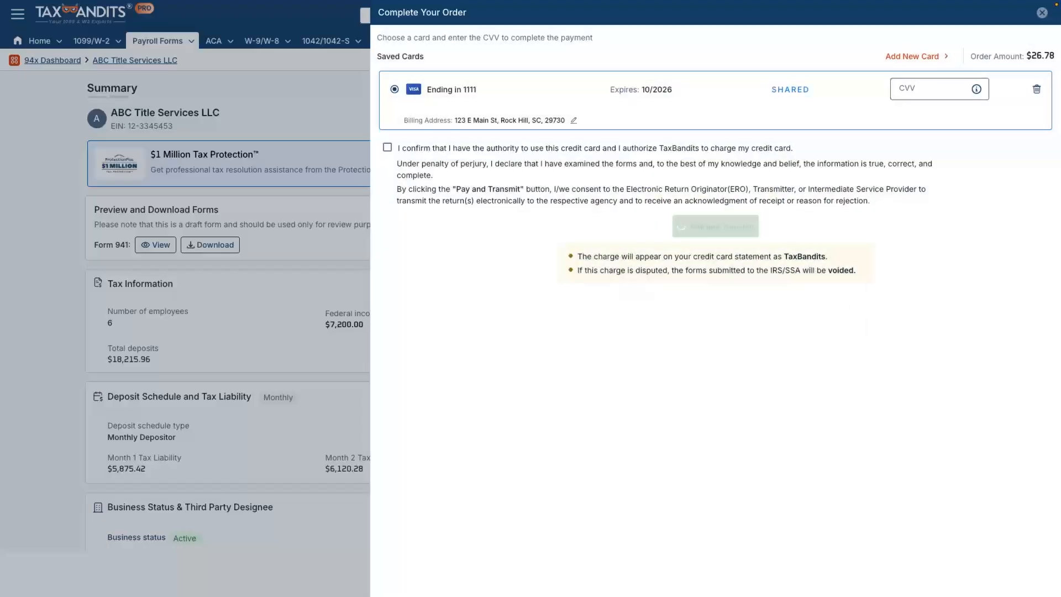